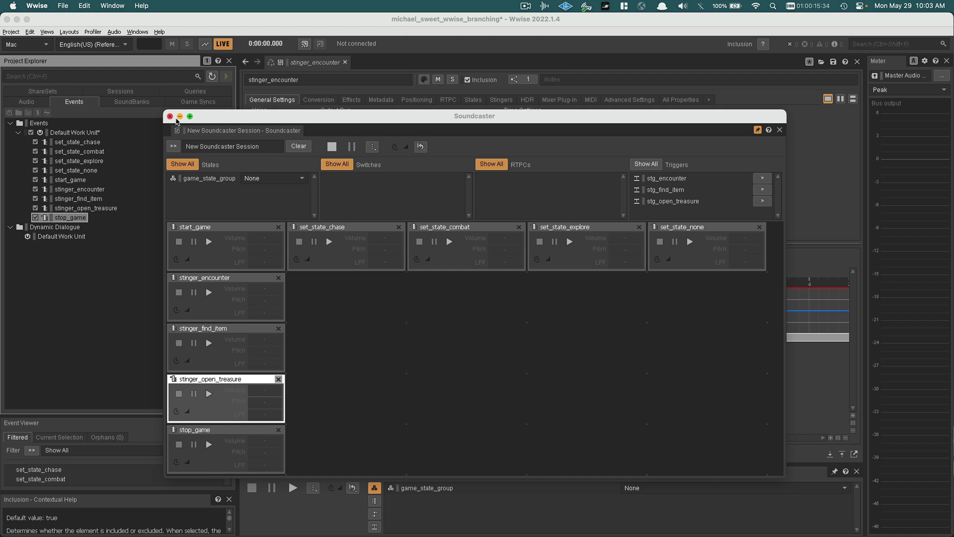
- Close the Soundcaster session window to return to the stinger_encounter music segment editor
click(169, 117)
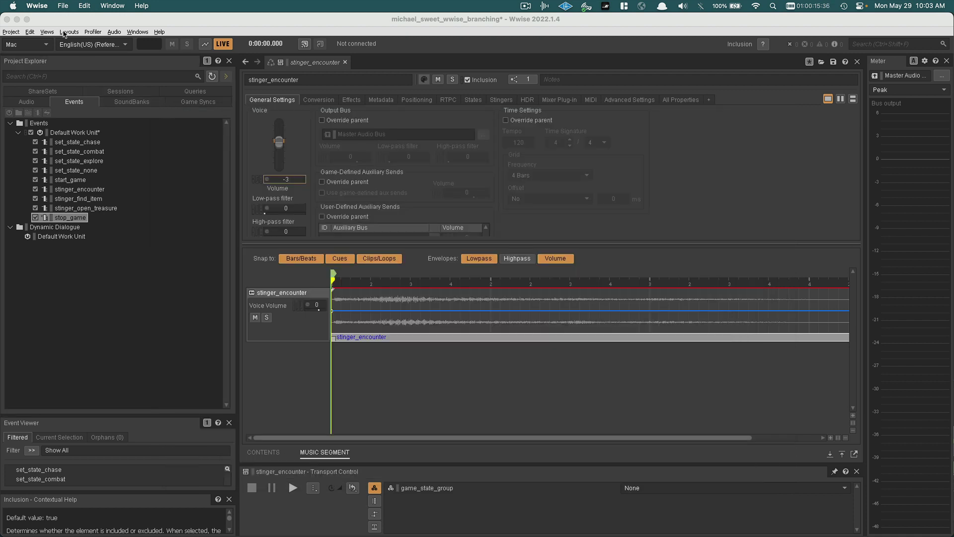
- Reapply the Designer layout, inspect the set_state_chase event, and show the SoundBanks hierarchy
click(69, 32)
click(85, 43)
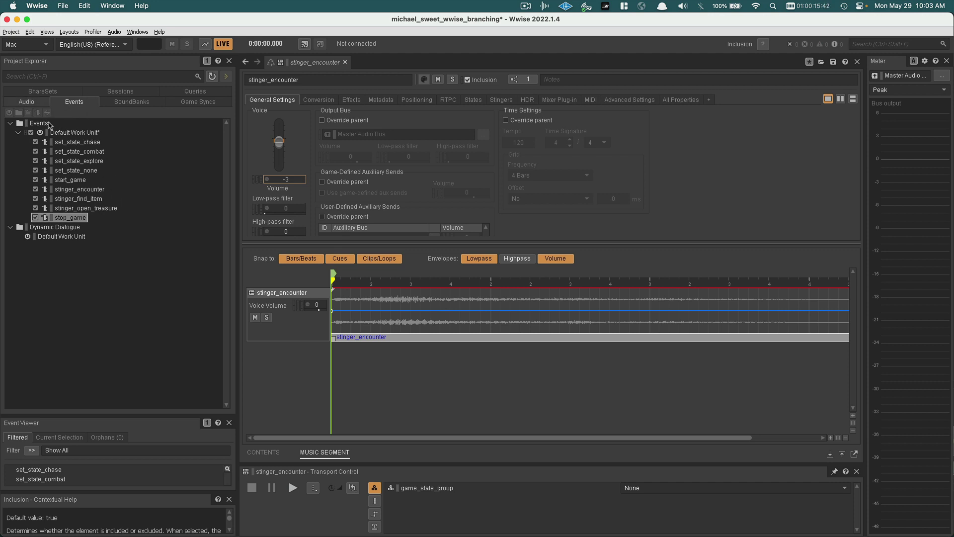
click(68, 142)
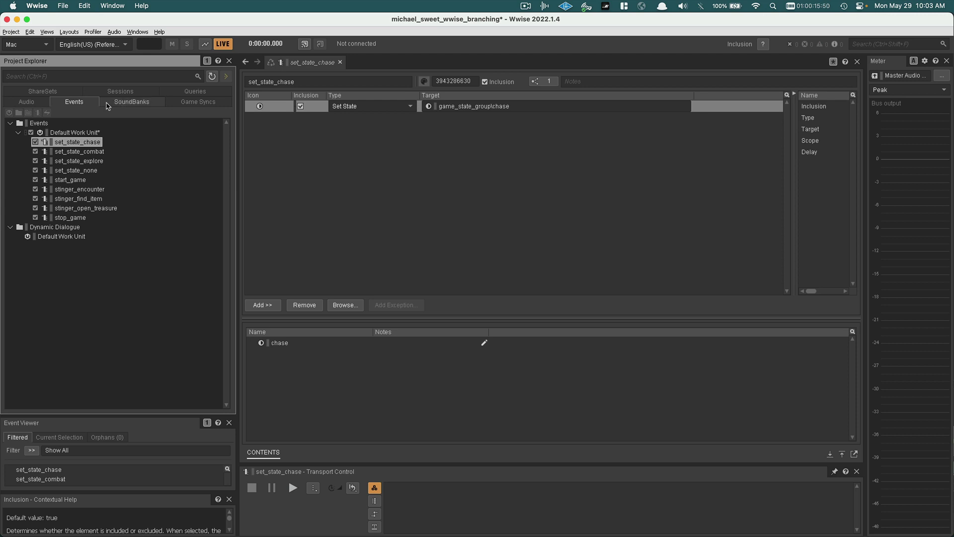
click(111, 104)
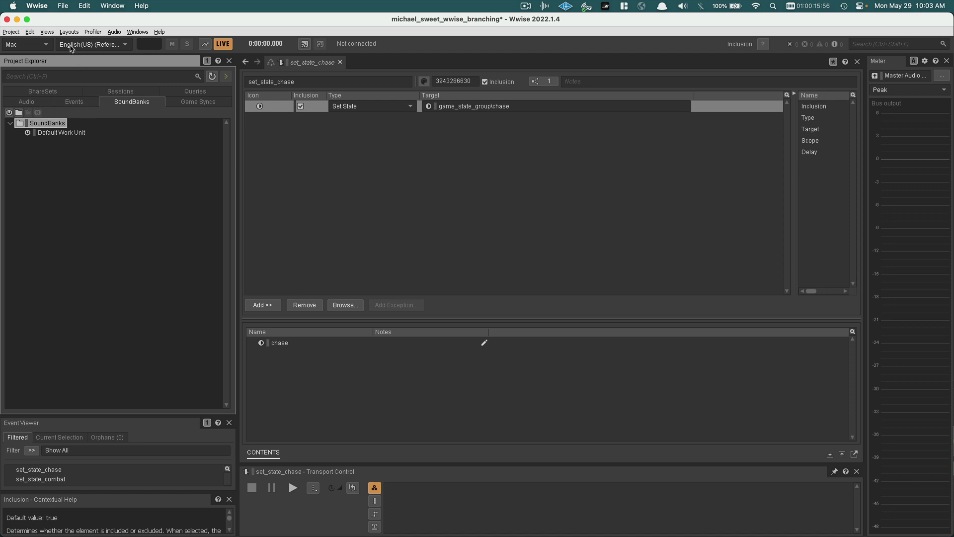
click(69, 33)
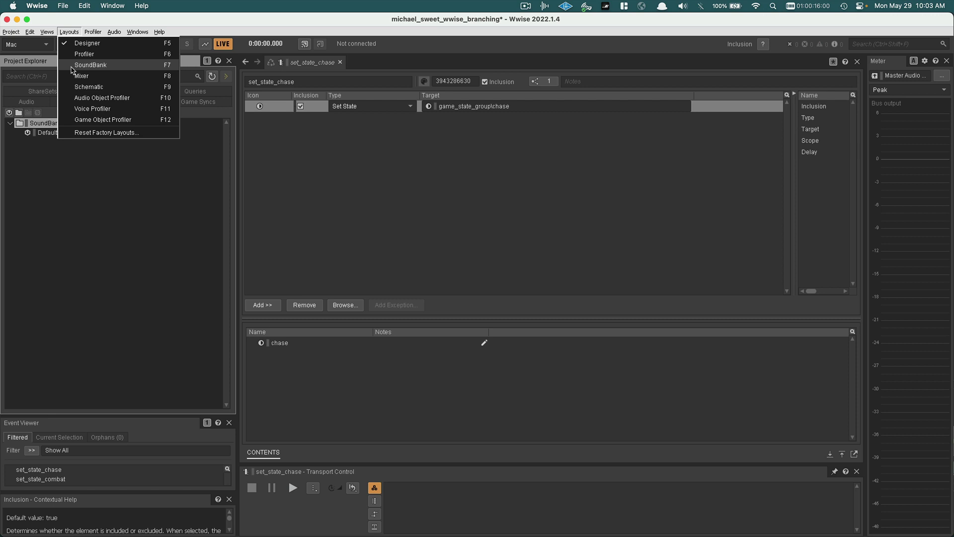
- Use the SoundBank layout with a taller Event Viewer listing all nine events, back on SoundBanks
click(75, 65)
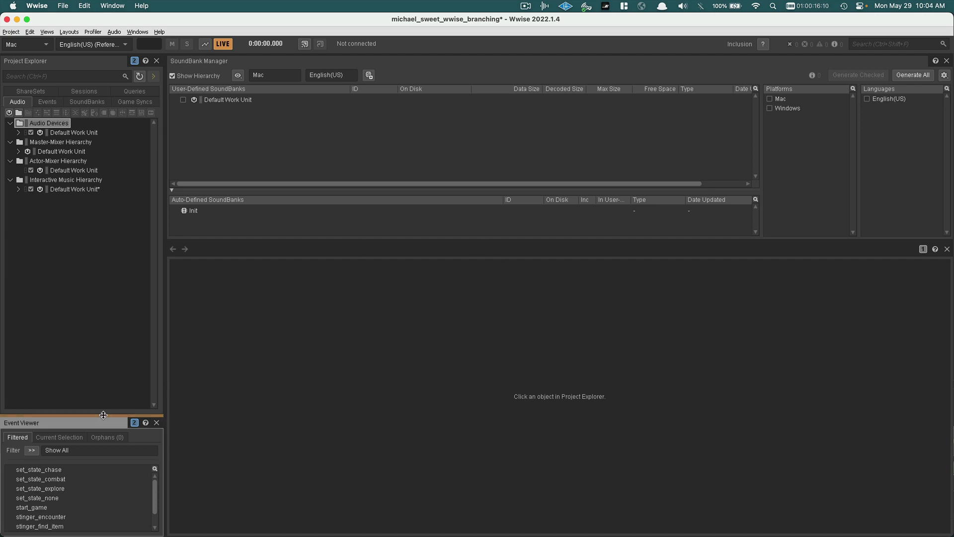
drag(102, 414, 108, 310)
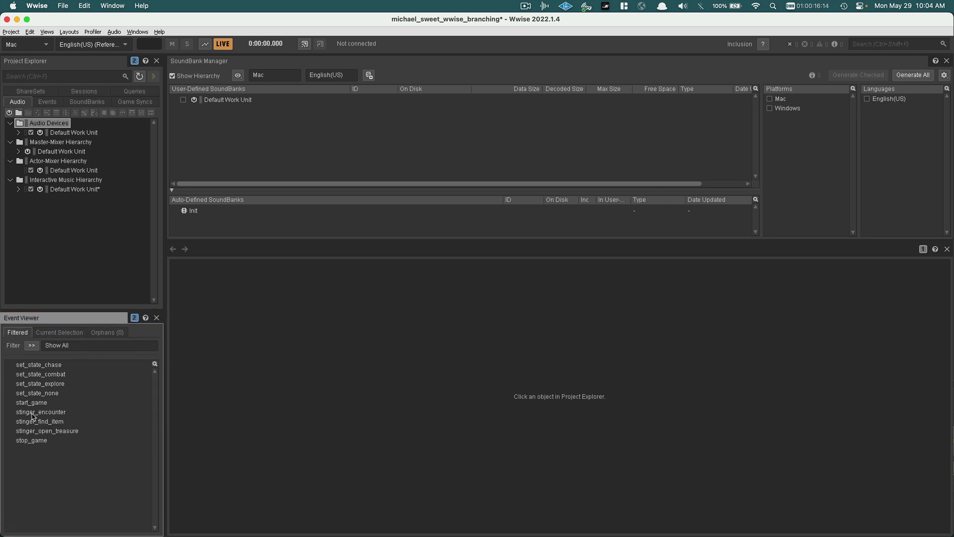
click(45, 102)
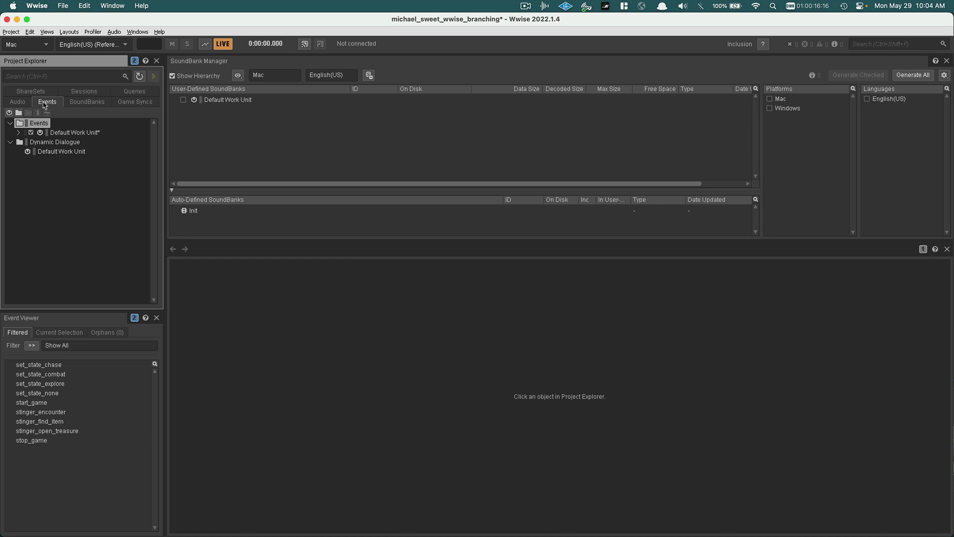
click(19, 132)
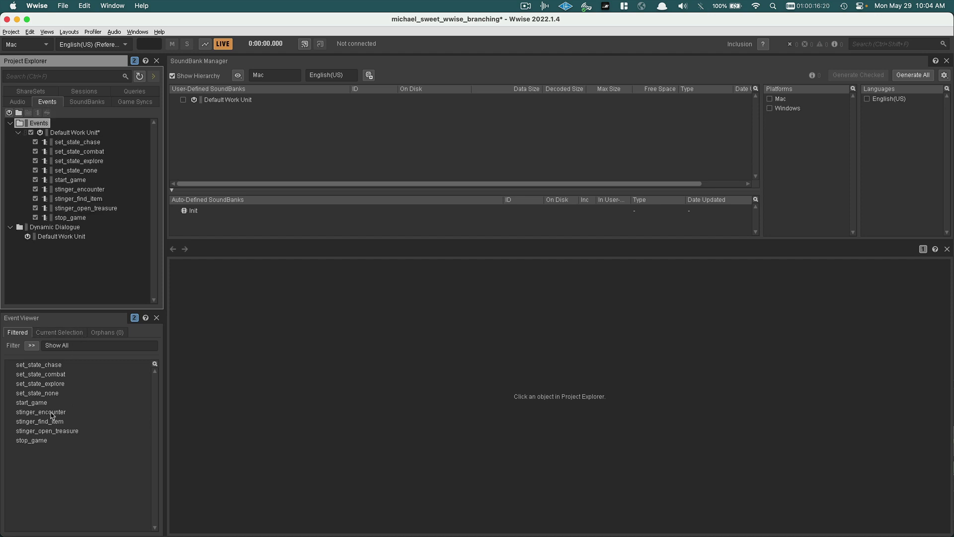
click(98, 103)
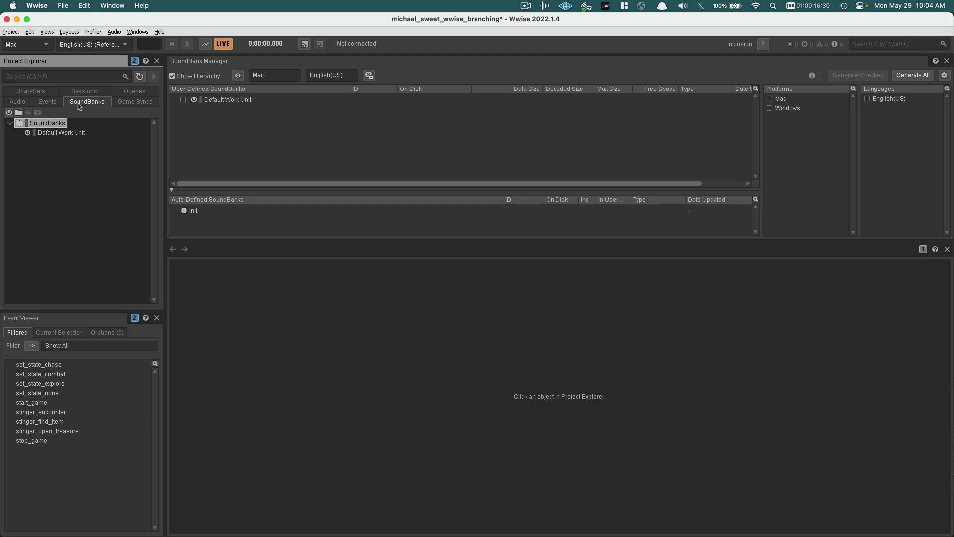
- Add a child SoundBank named level_1_soundbank to Default Work Unit and reveal it in SoundBank Manager
right_click(67, 133)
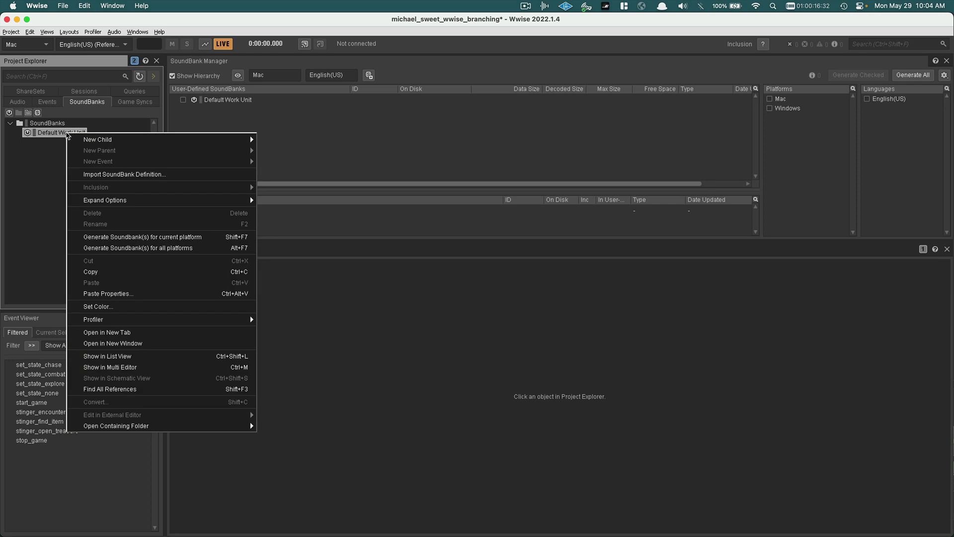
mouse_move(95, 140)
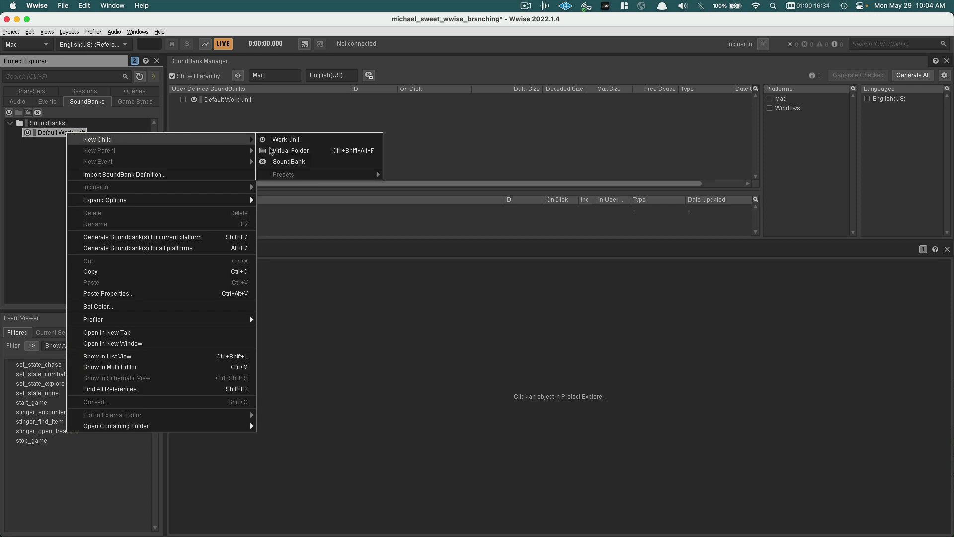
click(278, 162)
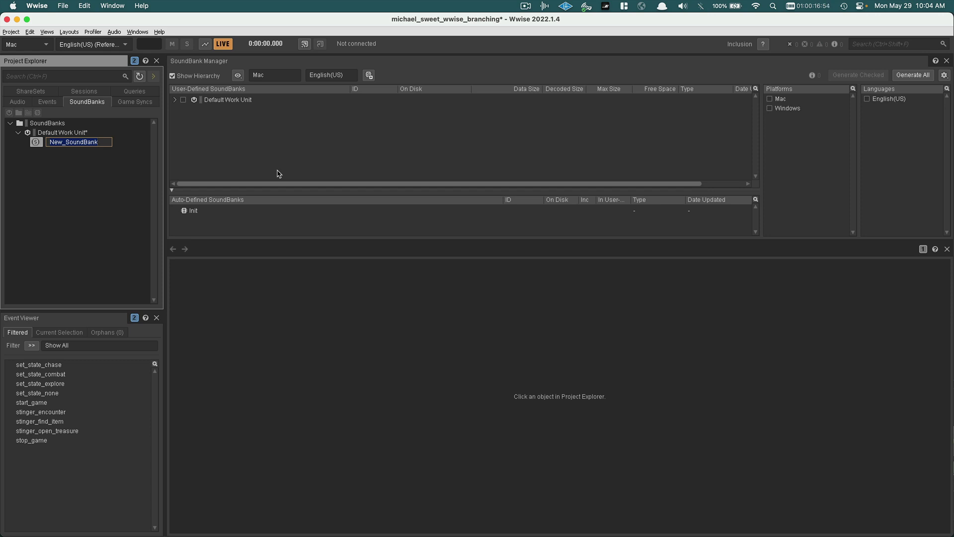
text(level_1_soundbank)
key(Return)
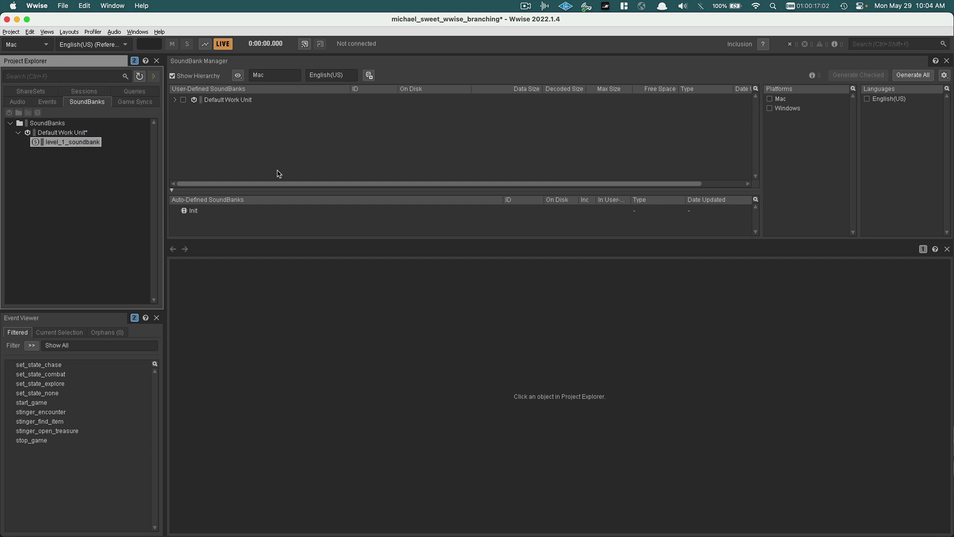
click(175, 99)
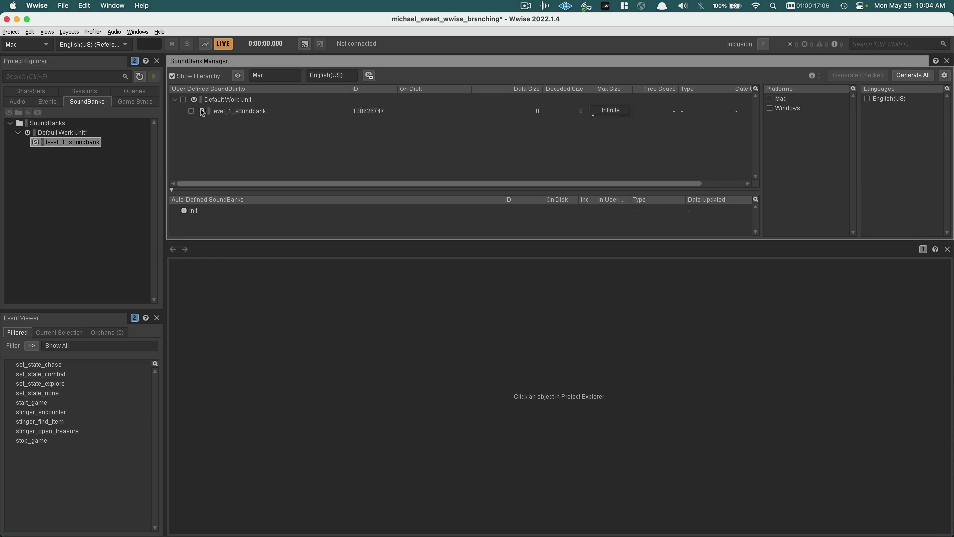
- Open level_1_soundbank's editor with its empty Hierarchy Inclusion list and save the project
click(222, 101)
right_click(222, 101)
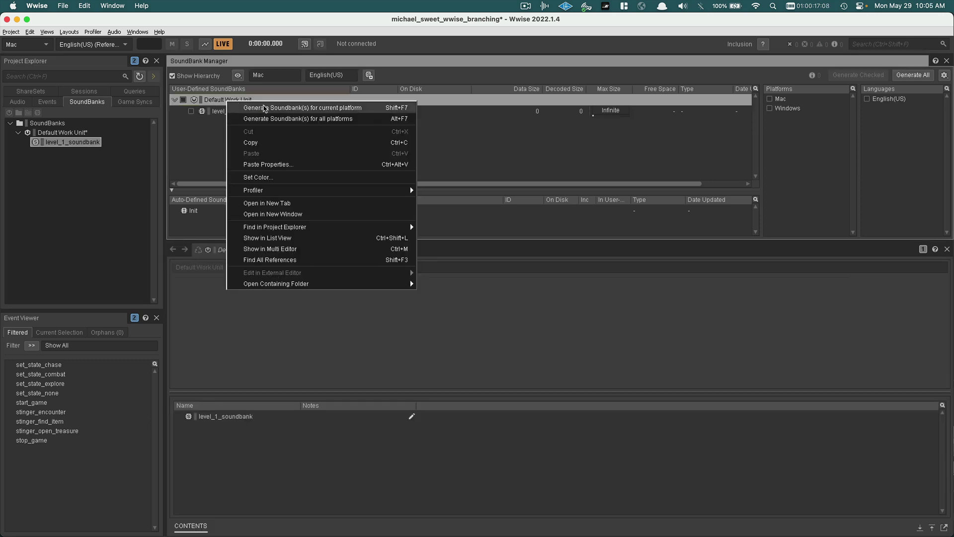
click(208, 157)
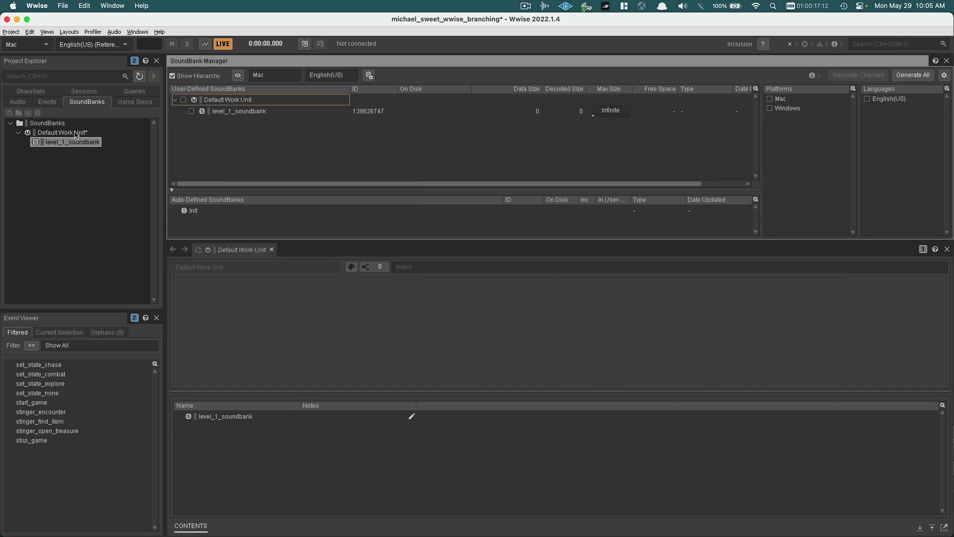
click(221, 111)
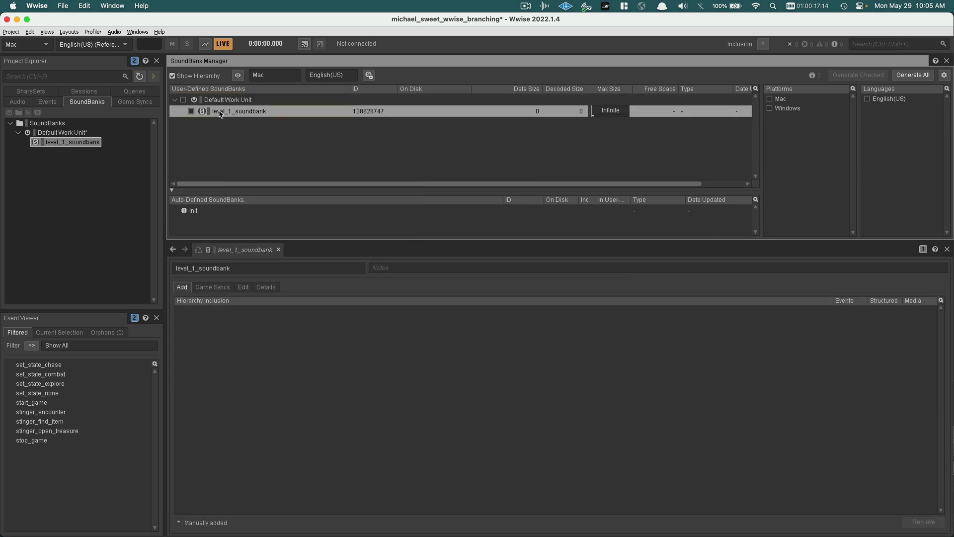
right_click(220, 112)
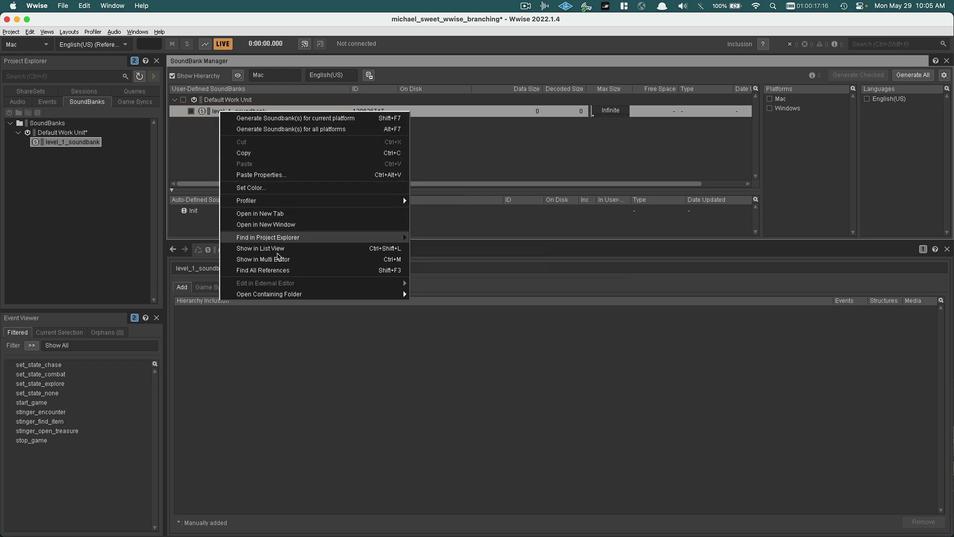
click(214, 152)
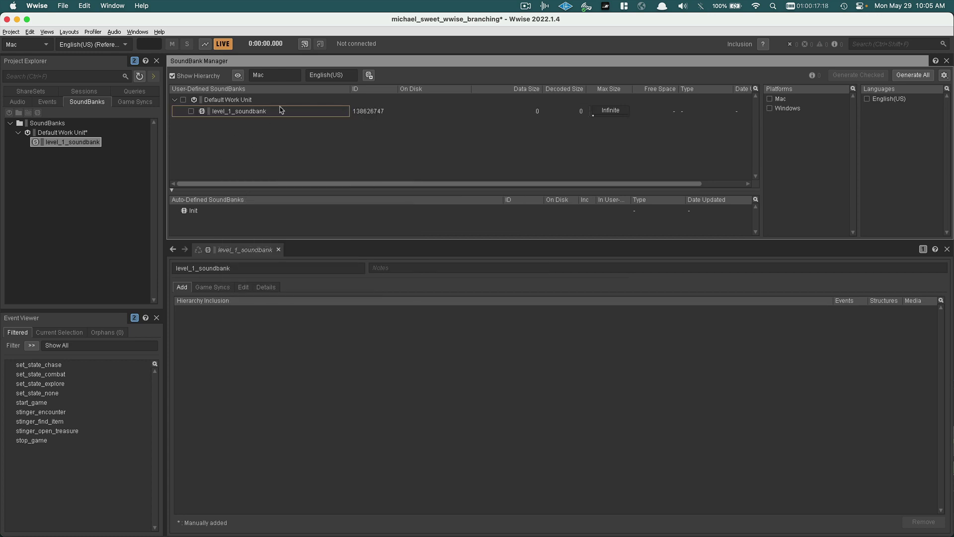
click(68, 132)
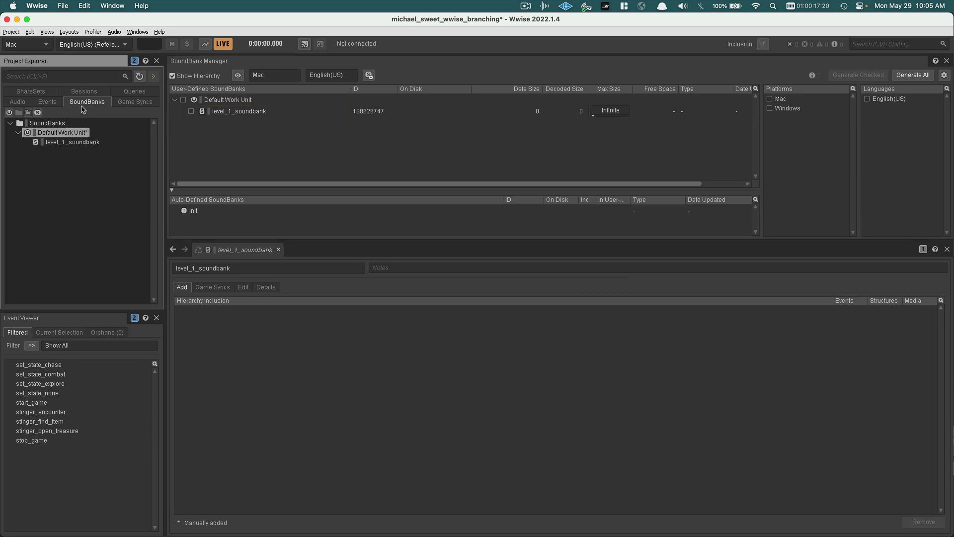
click(78, 141)
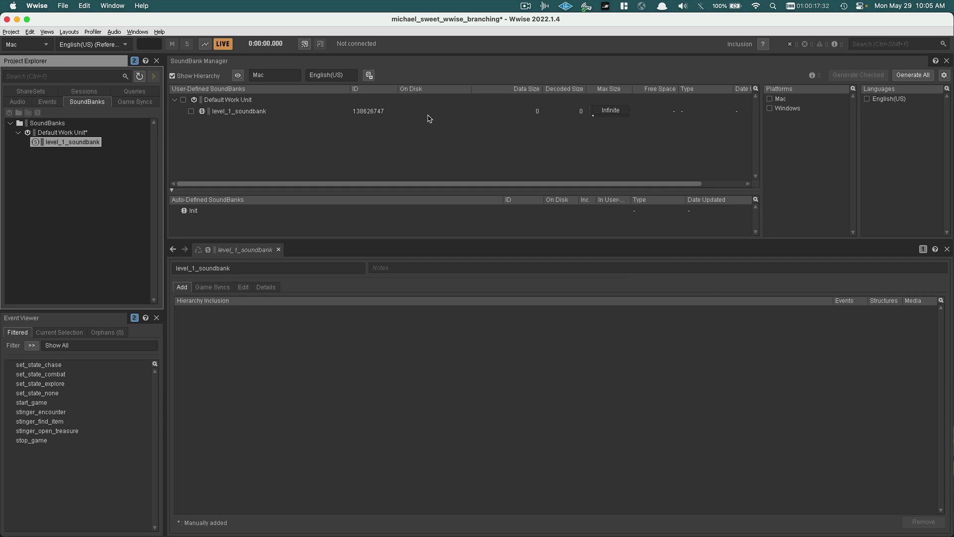
key(super+s)
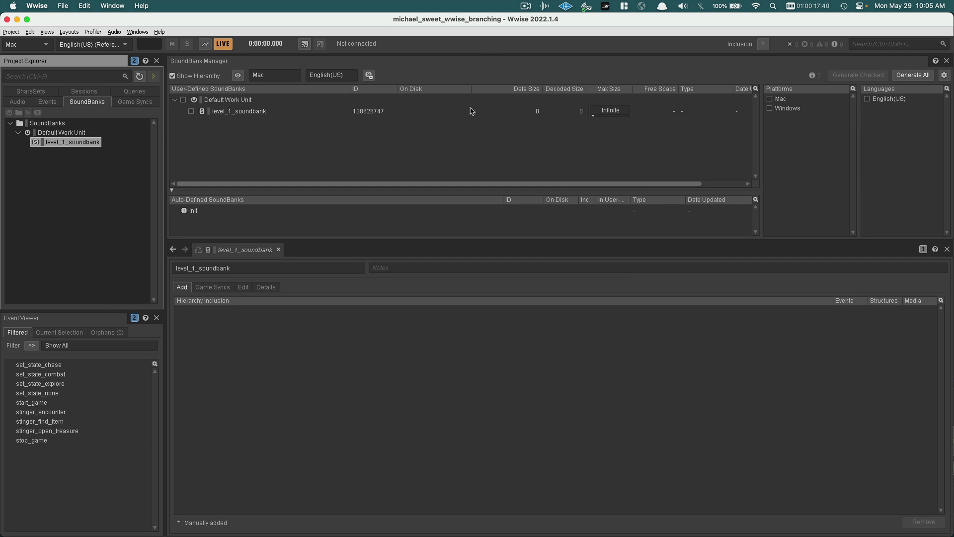
click(252, 114)
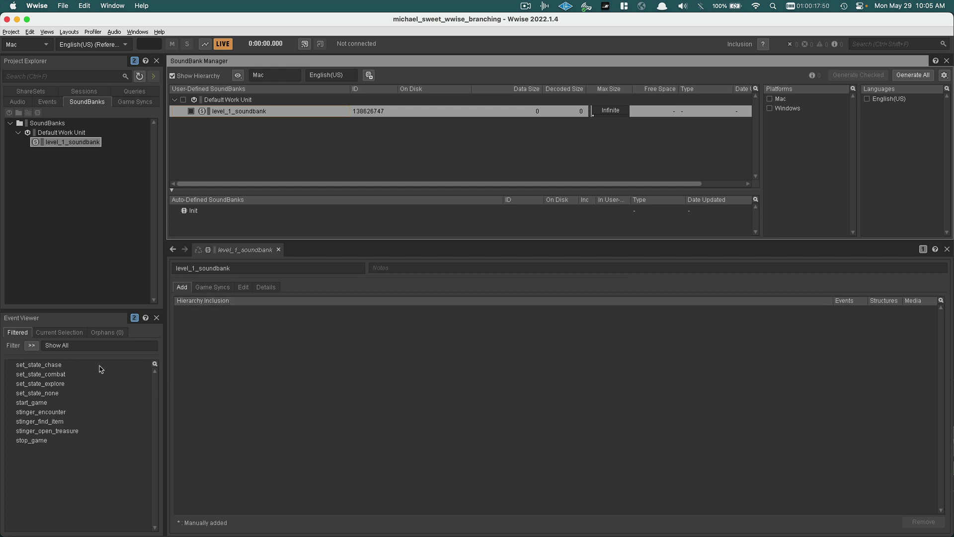
- Drag all nine events, stop_game through set_state_chase, into level_1_soundbank's inclusion list and save
click(50, 440)
shift+click(51, 365)
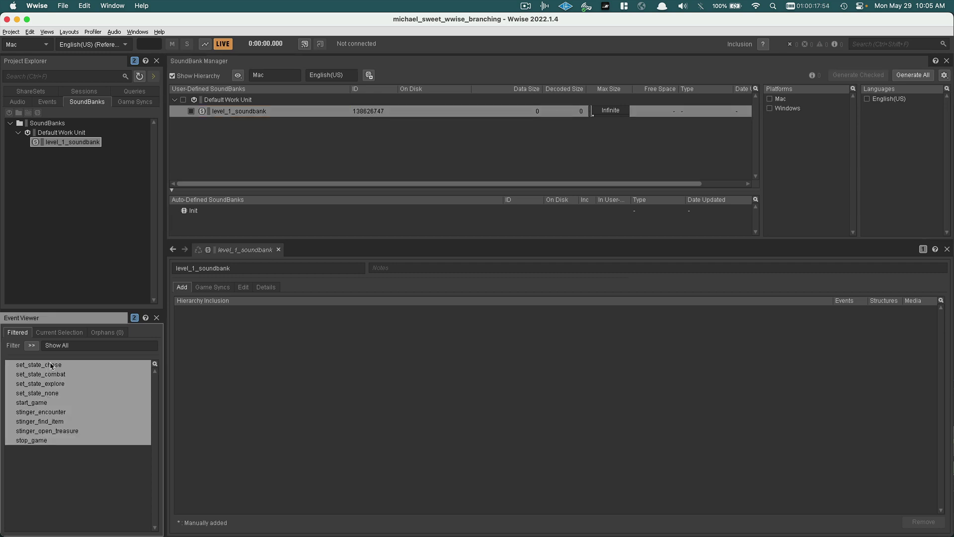
drag(50, 366, 247, 112)
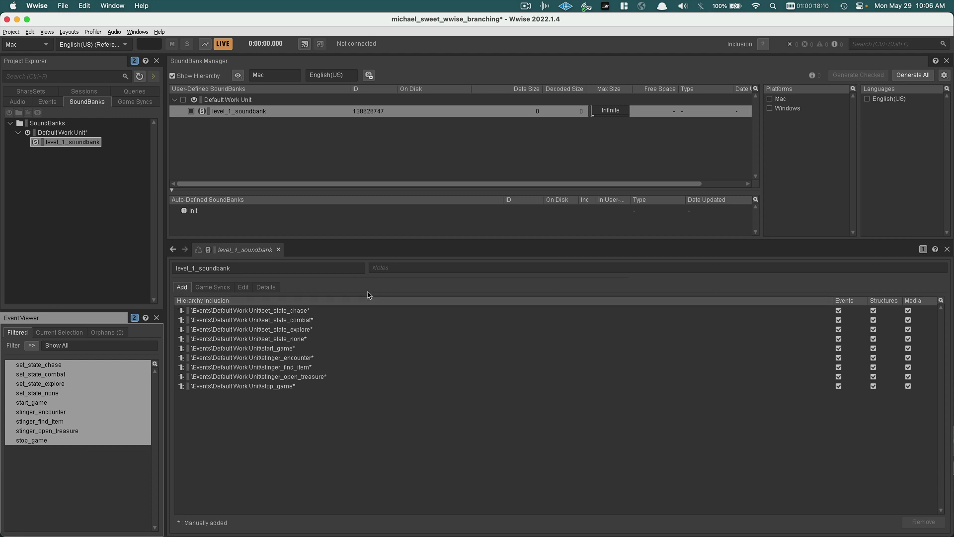
key(super+s)
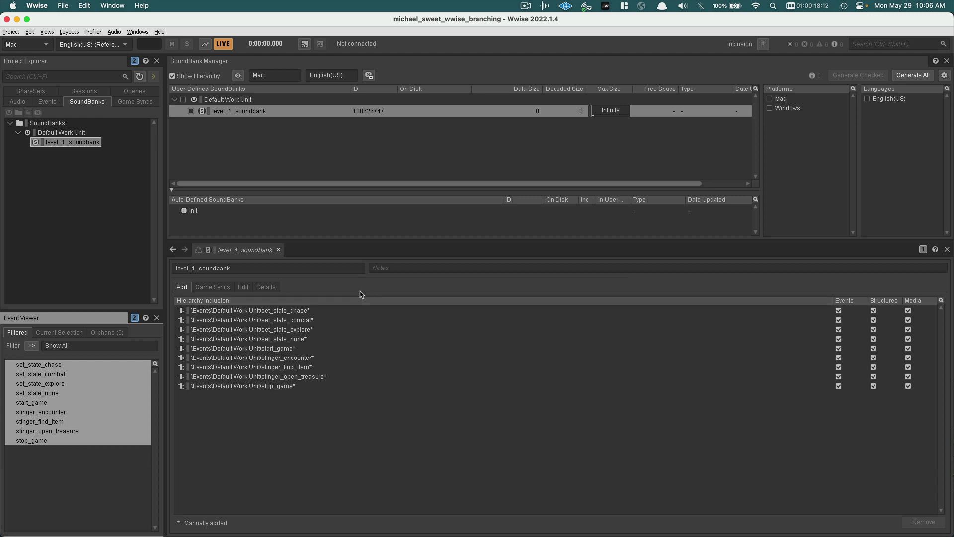